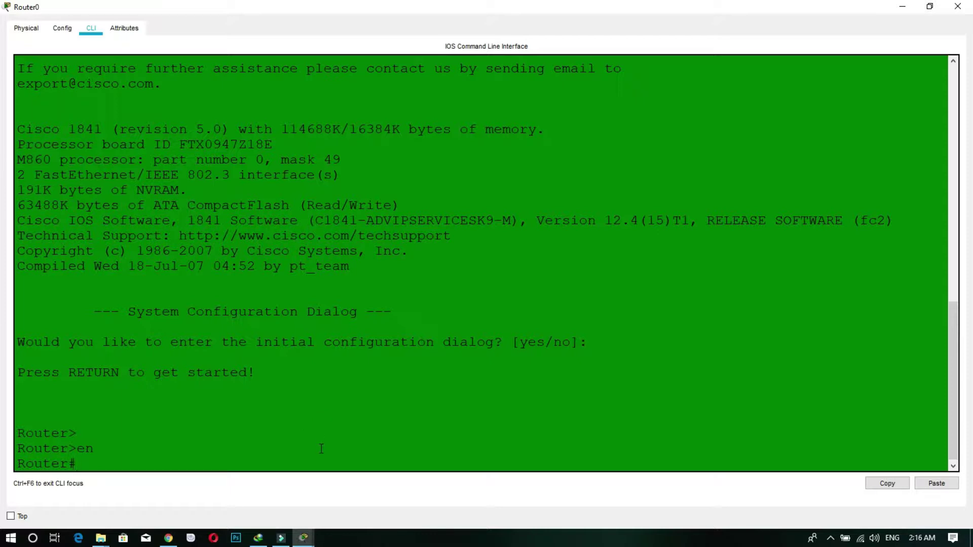
Enter global configuration mode on Router0 with config t and exit back to privileged mode
text(config )
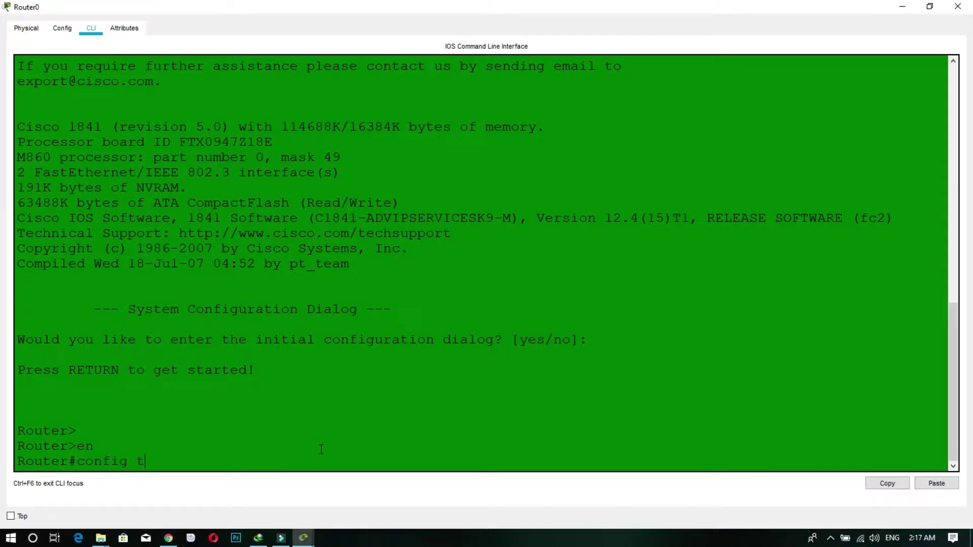
text(t)
key(Return)
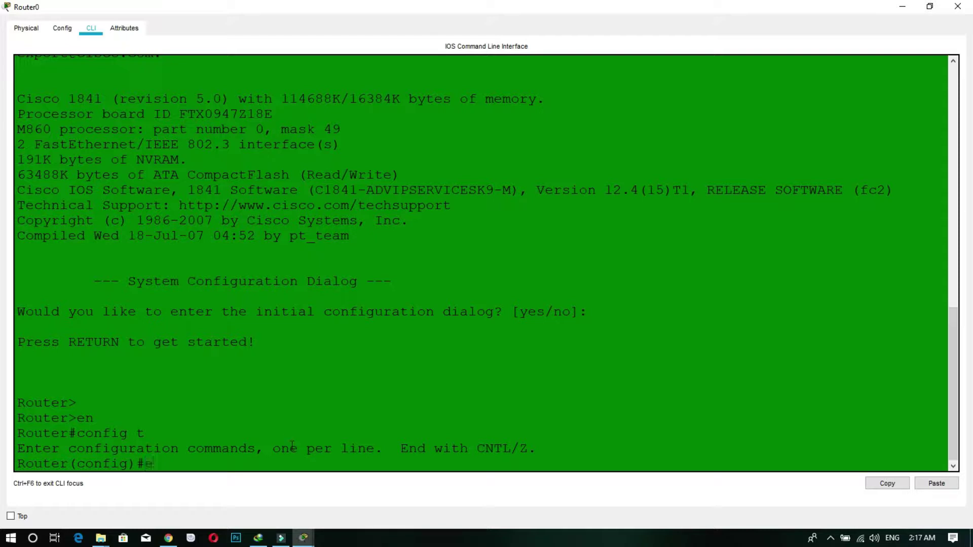
key(Return)
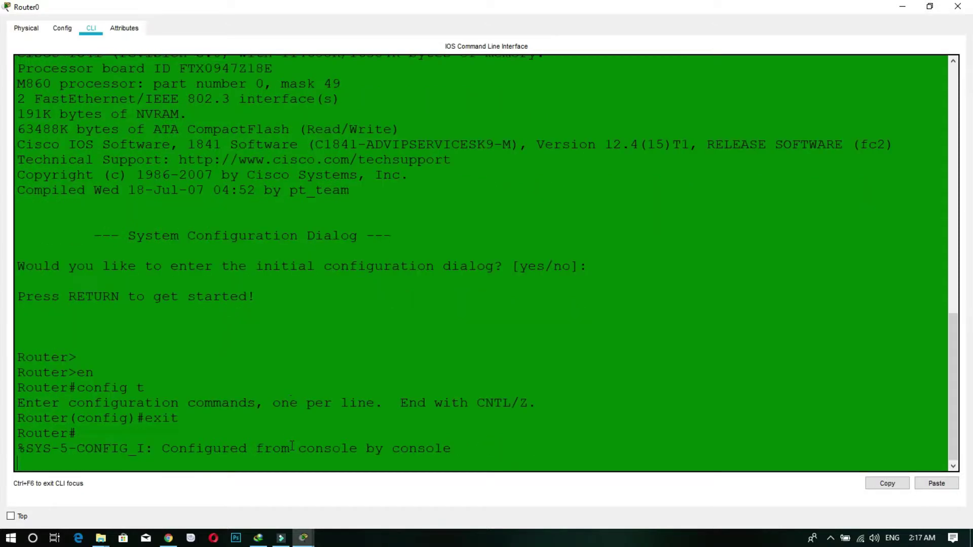
key(Return)
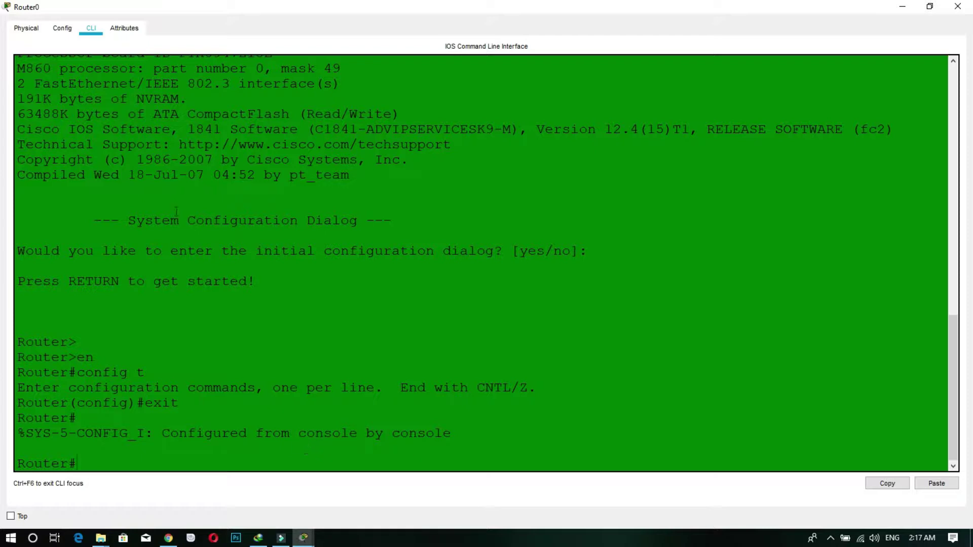
Shrink and move aside the Router0 window, and set the Router IOS Background color to Black in the font preferences
click(930, 6)
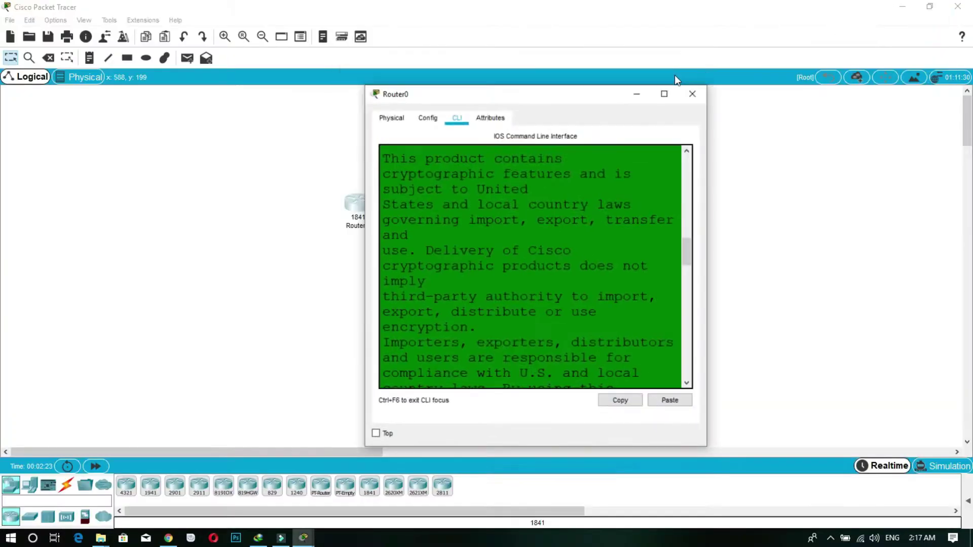
drag(617, 102, 719, 95)
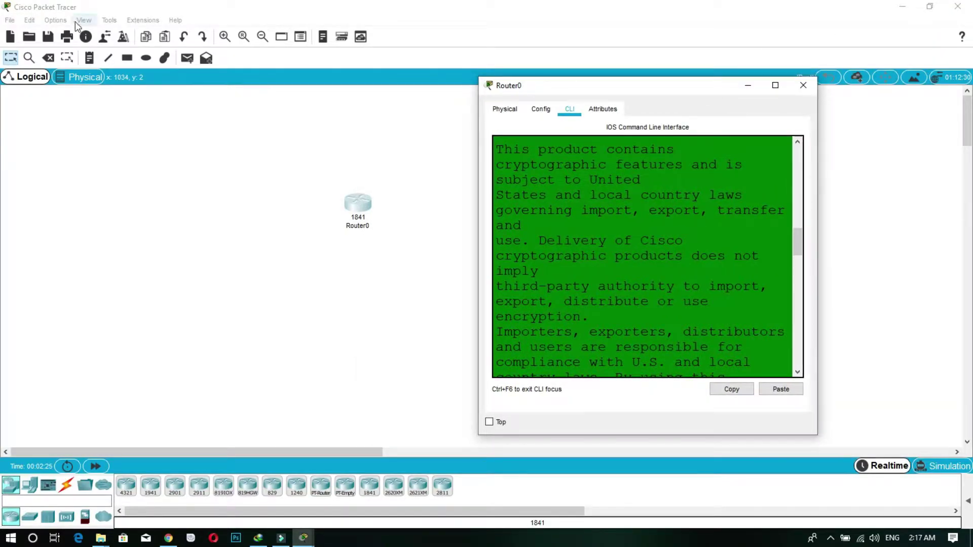
click(57, 21)
key(Escape)
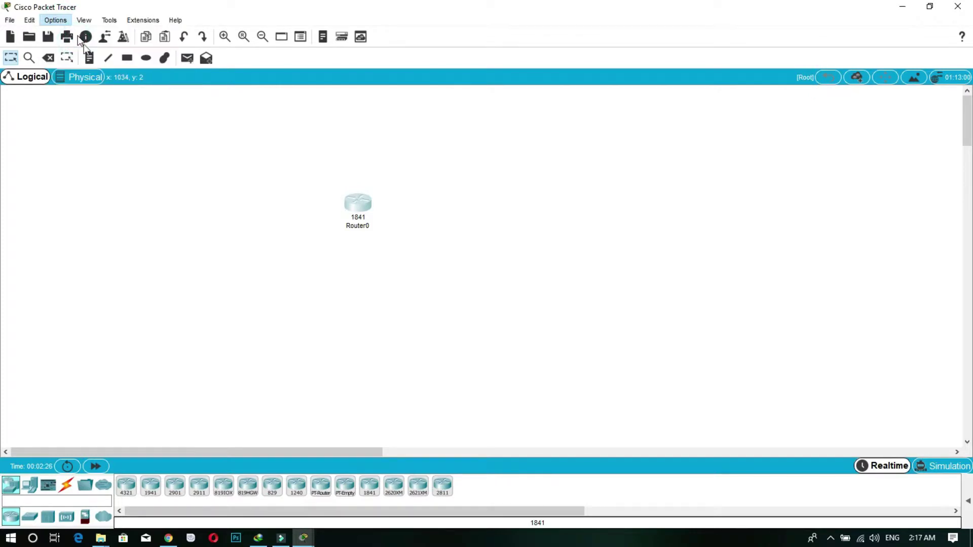
key(ctrl+r)
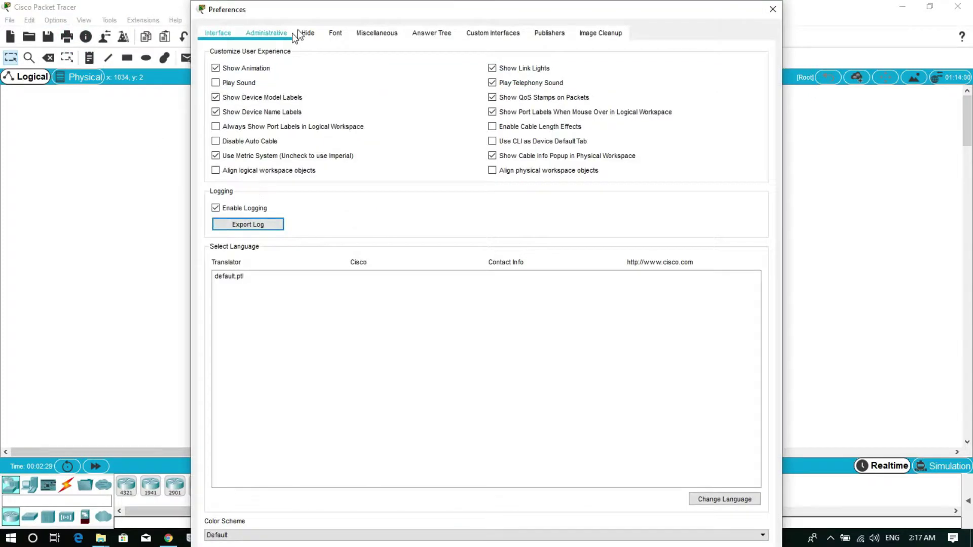
click(336, 33)
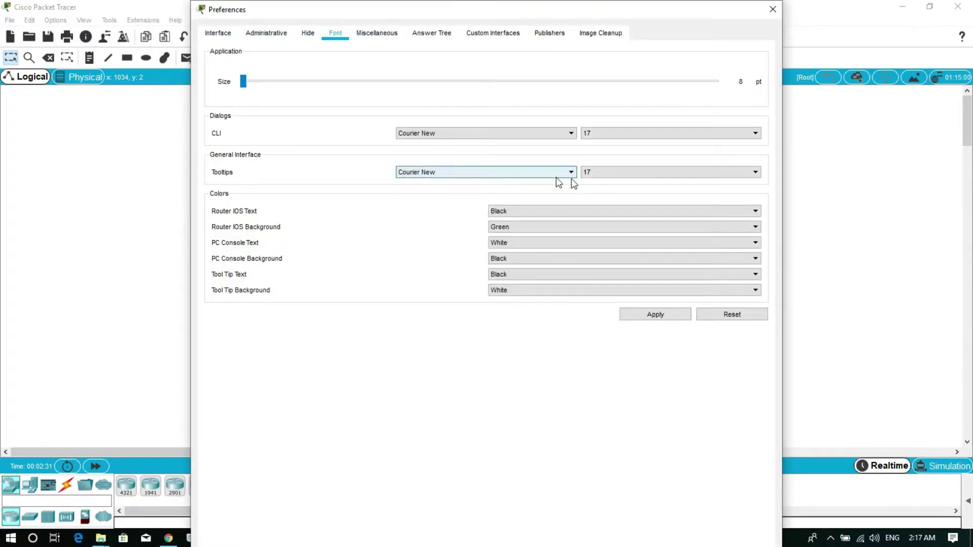
click(504, 231)
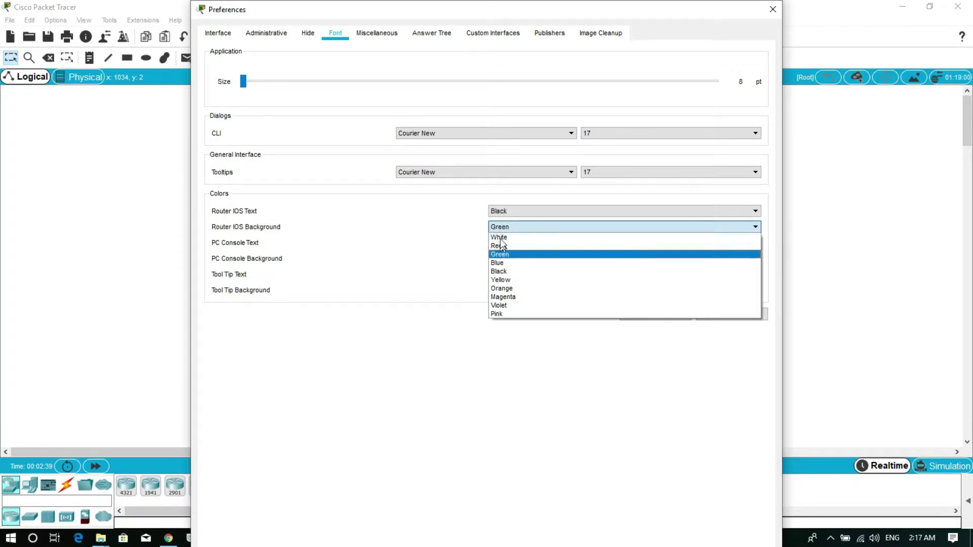
click(500, 273)
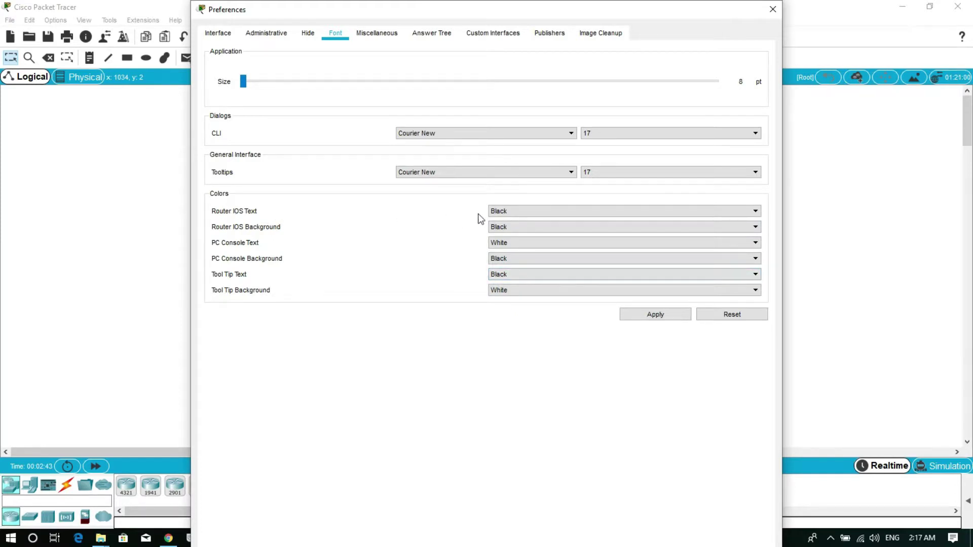
Set the Router IOS Text color to Green, apply the font preferences and close them
click(510, 211)
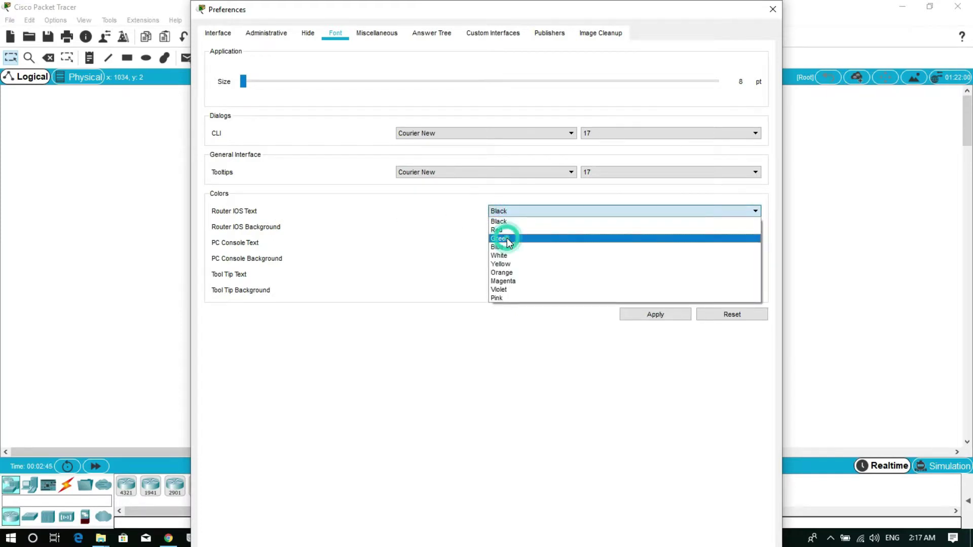
click(507, 238)
click(629, 317)
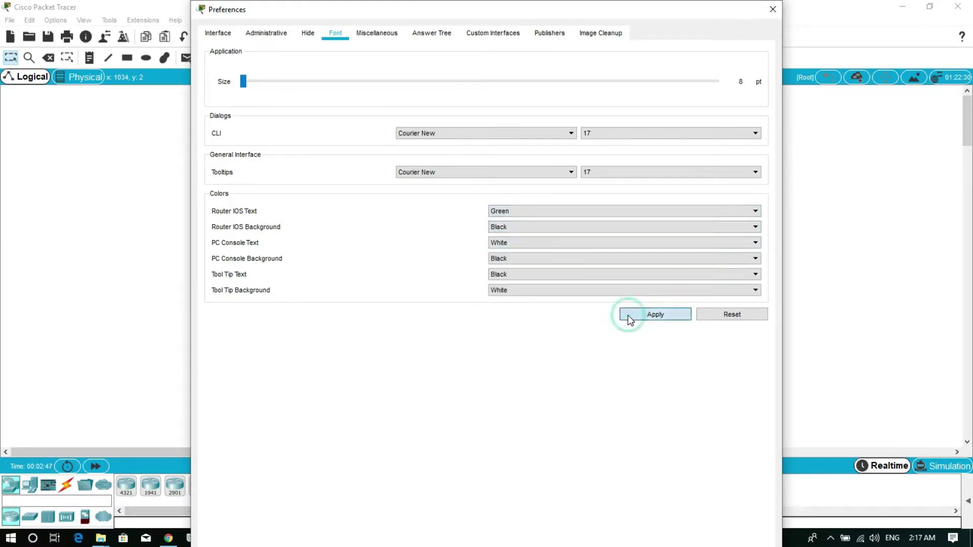
click(145, 275)
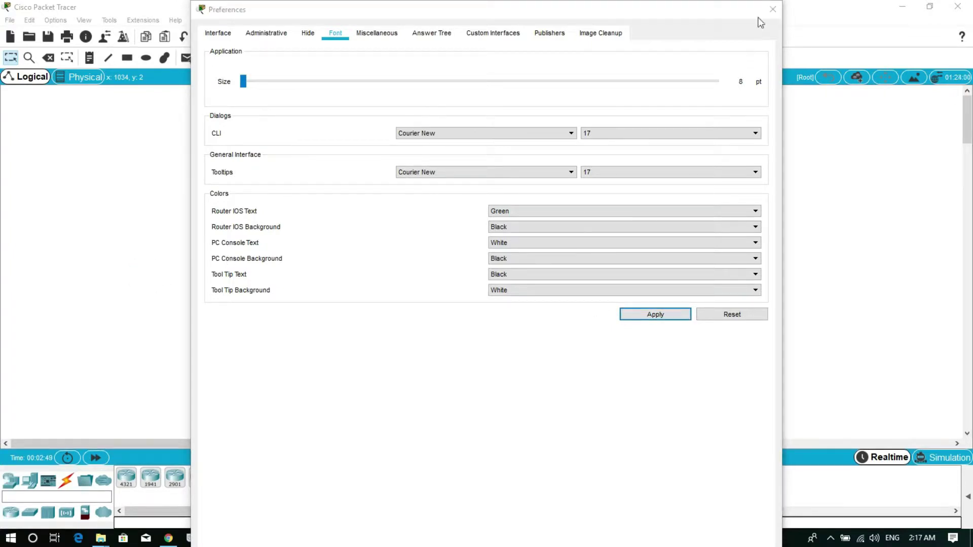
click(773, 9)
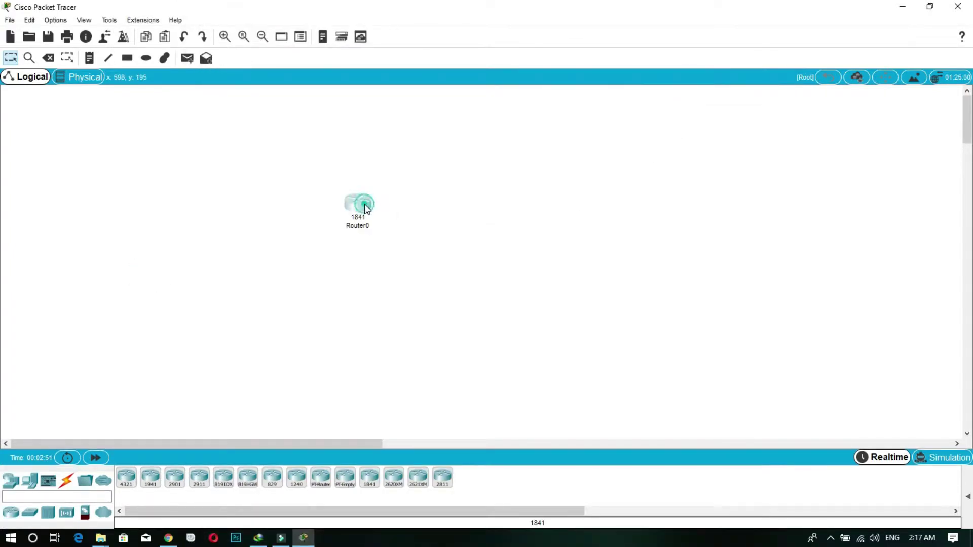
Reopen Router0's command line, check the new console colors by entering several blank lines, and close the window
click(363, 204)
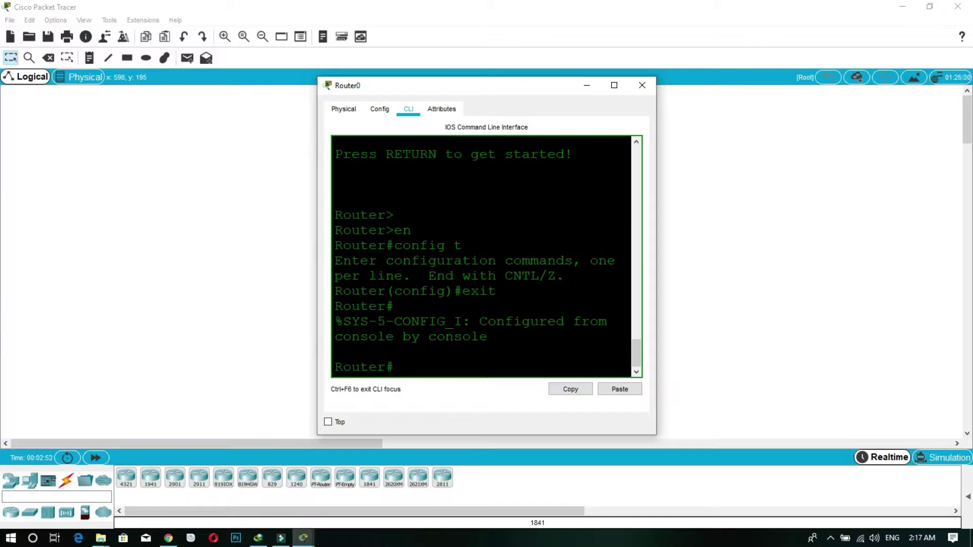
click(415, 363)
key(Return)
key(Return)
key(Return)
key(Return)
key(Return)
key(Return)
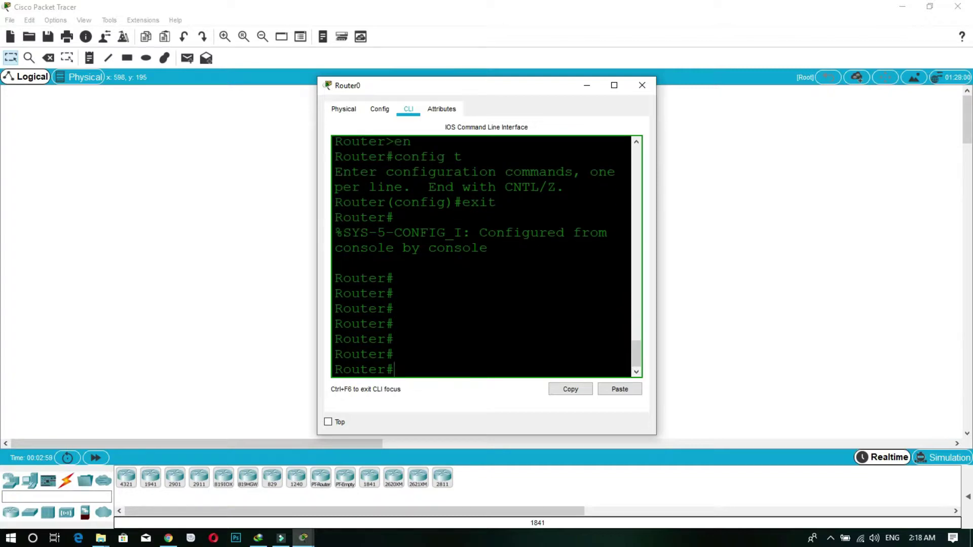
click(640, 87)
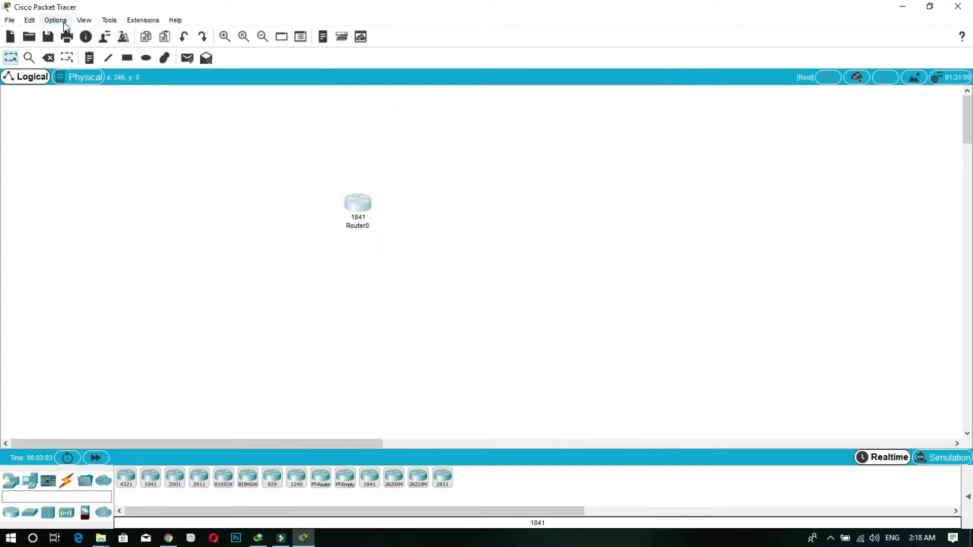
Look through the Miscellaneous, Answer Tree, Custom Interfaces and Publishers settings in the preferences
click(56, 21)
click(71, 33)
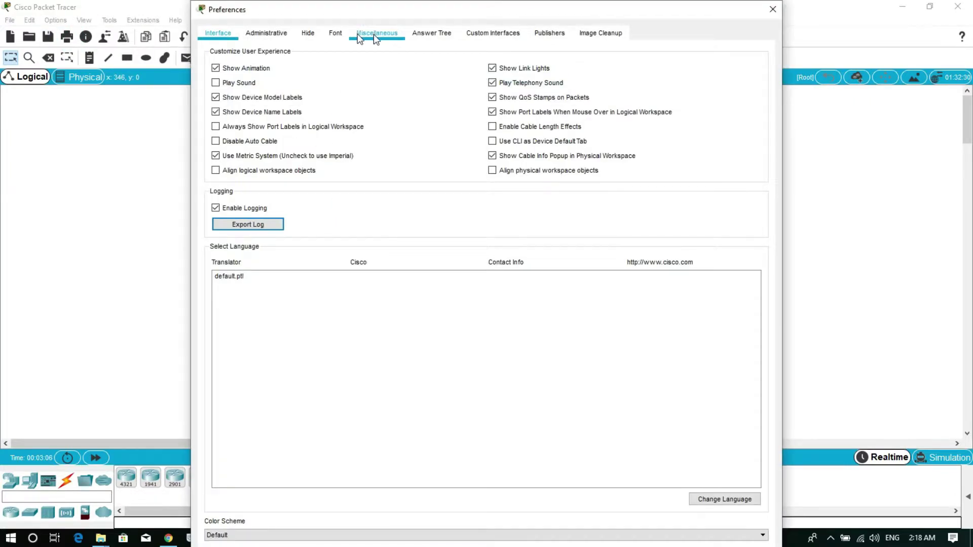
click(386, 34)
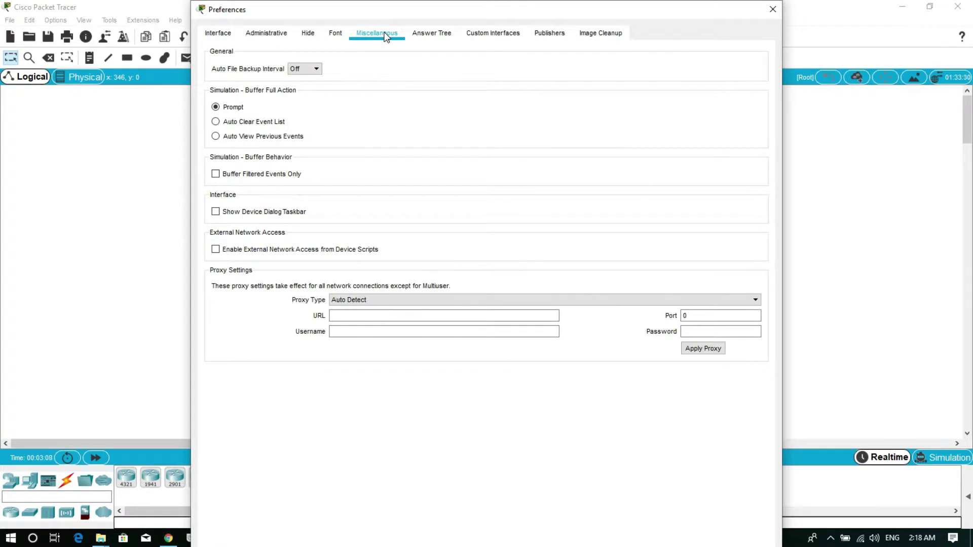
click(425, 34)
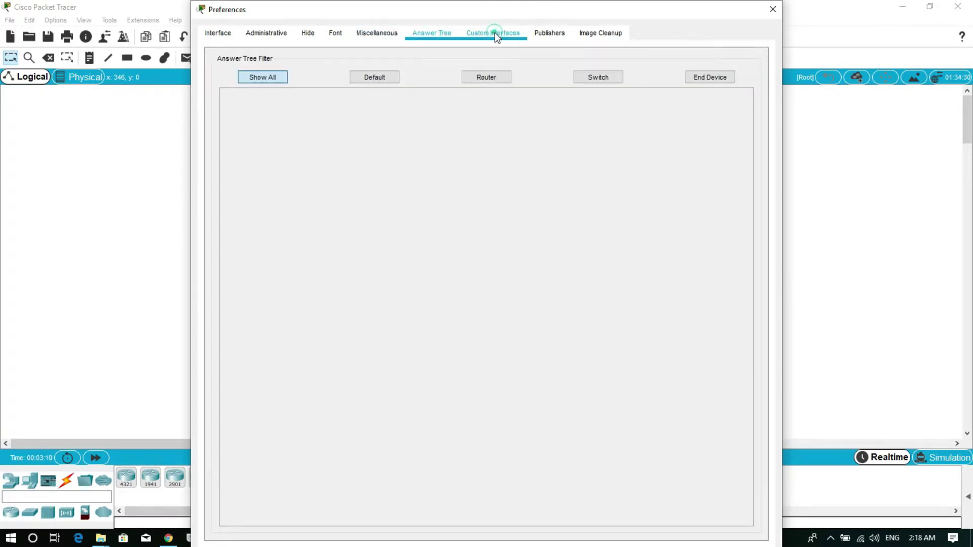
click(495, 32)
scroll(395, 201, down, 5)
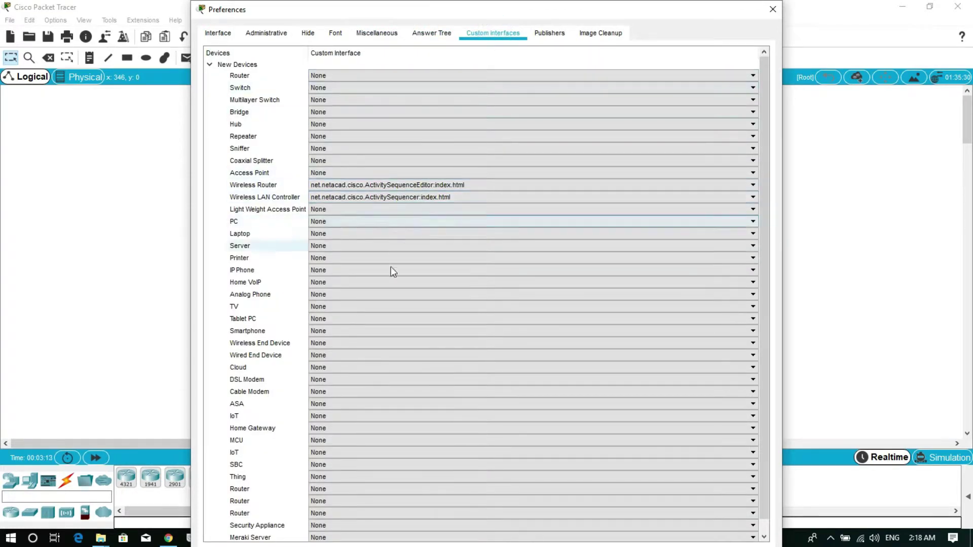
scroll(379, 319, down, 6)
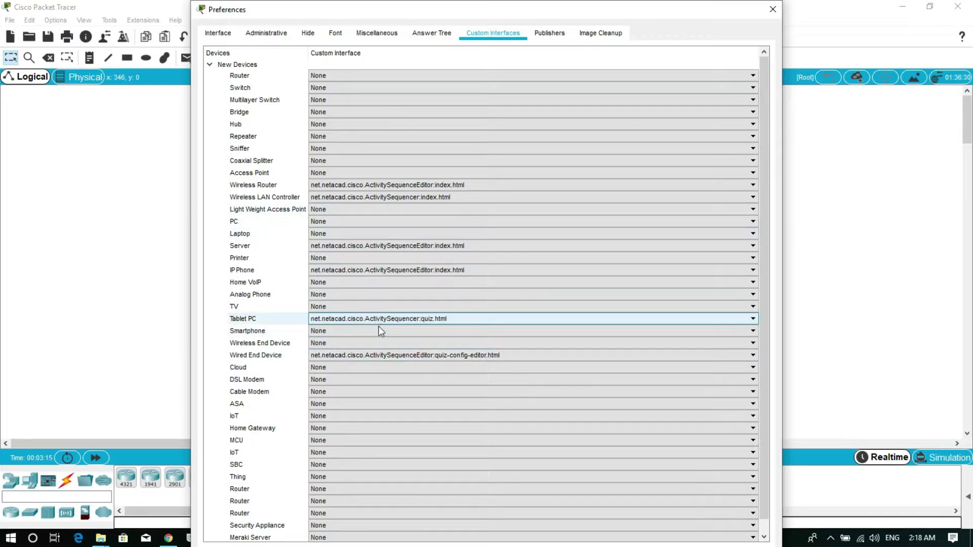
scroll(389, 331, up, 6)
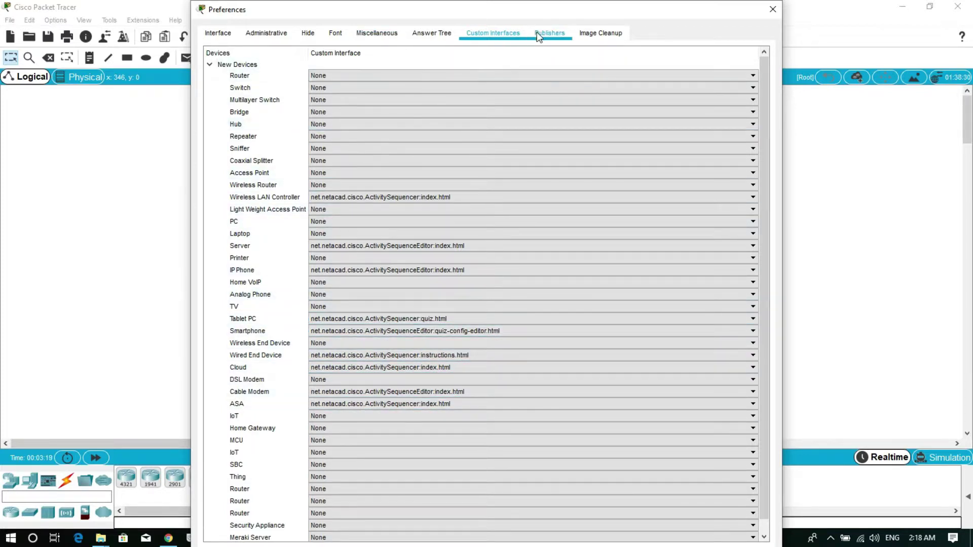
click(587, 35)
click(547, 33)
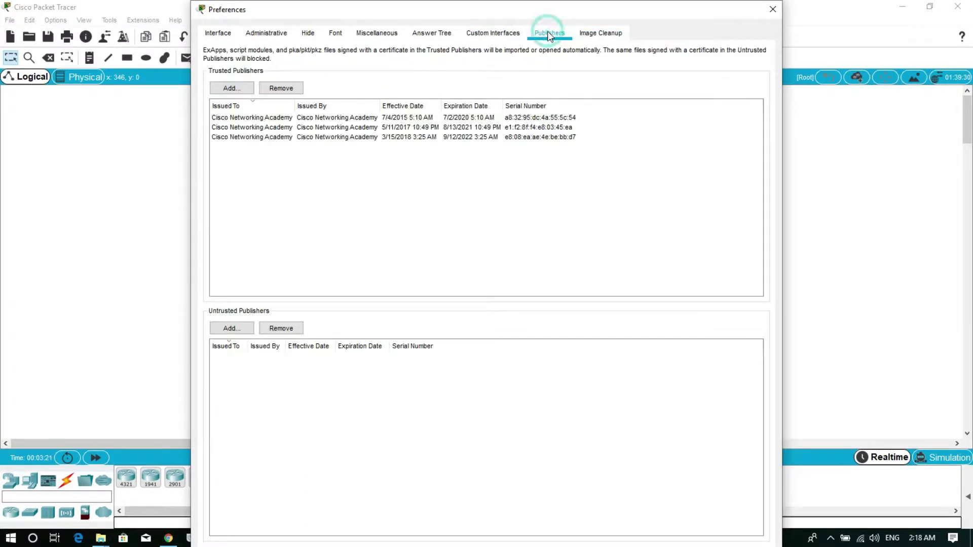
click(507, 35)
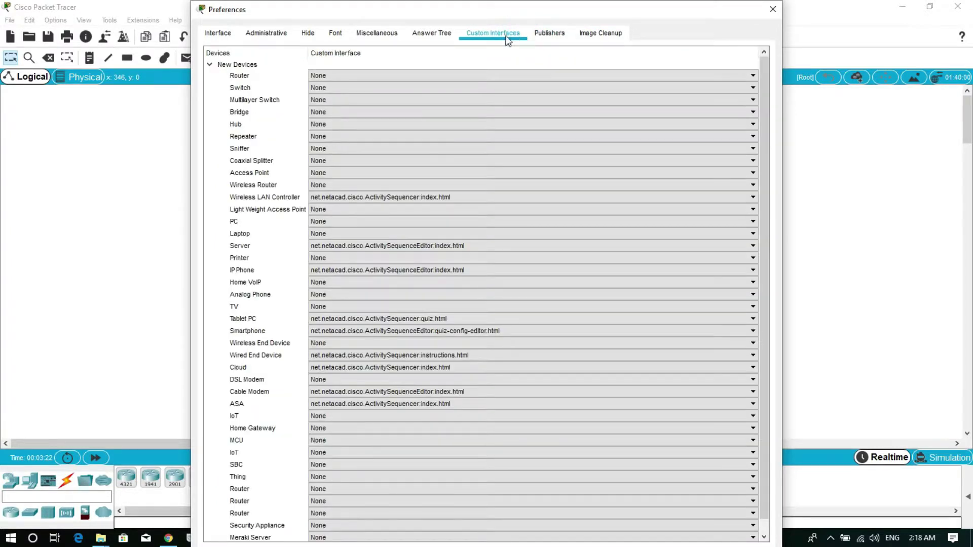
click(431, 35)
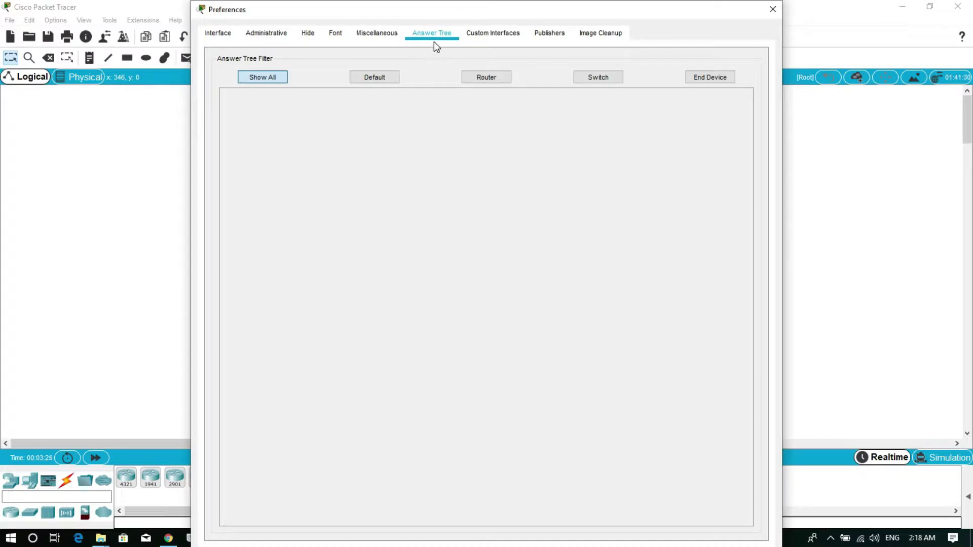
click(368, 40)
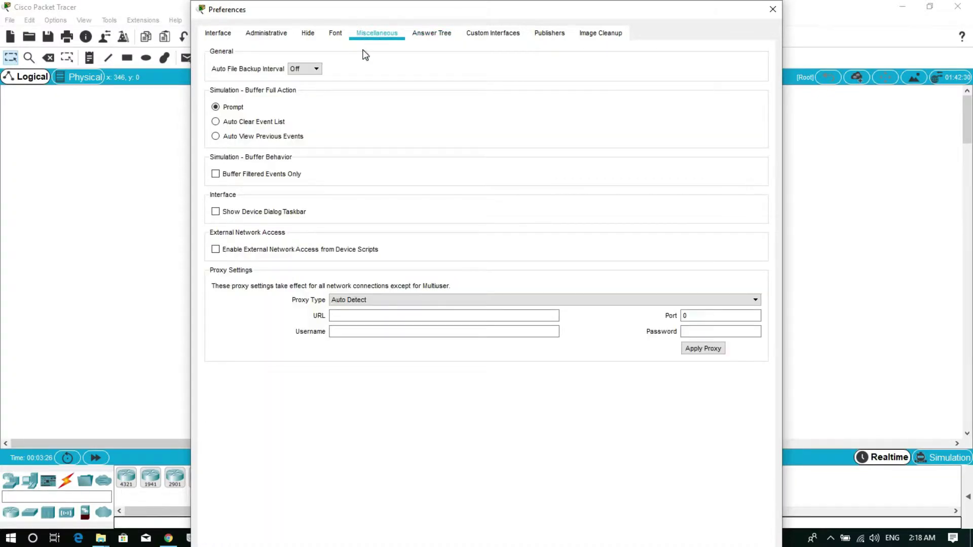
Set the application font size to 9 pt and apply it, and increase it to 11 pt and apply again
click(337, 34)
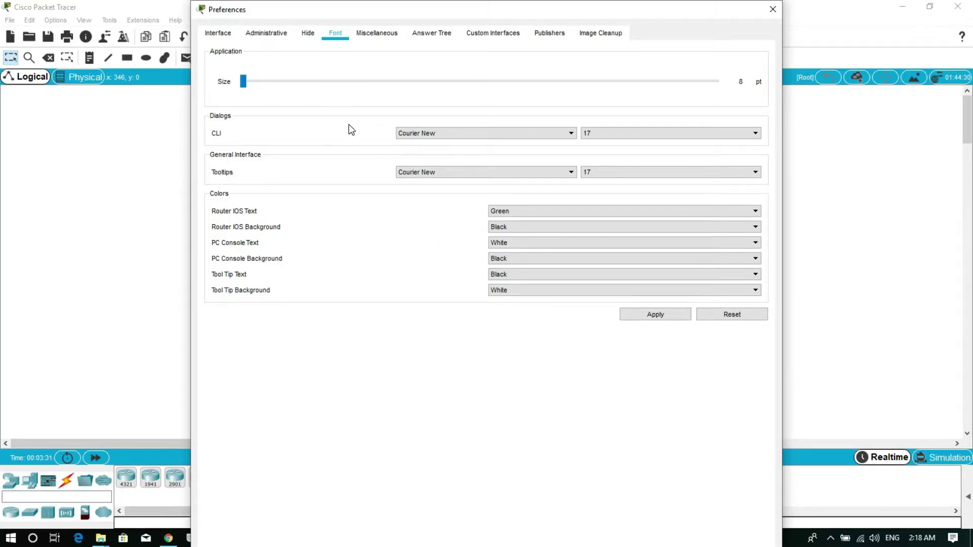
drag(244, 81, 281, 83)
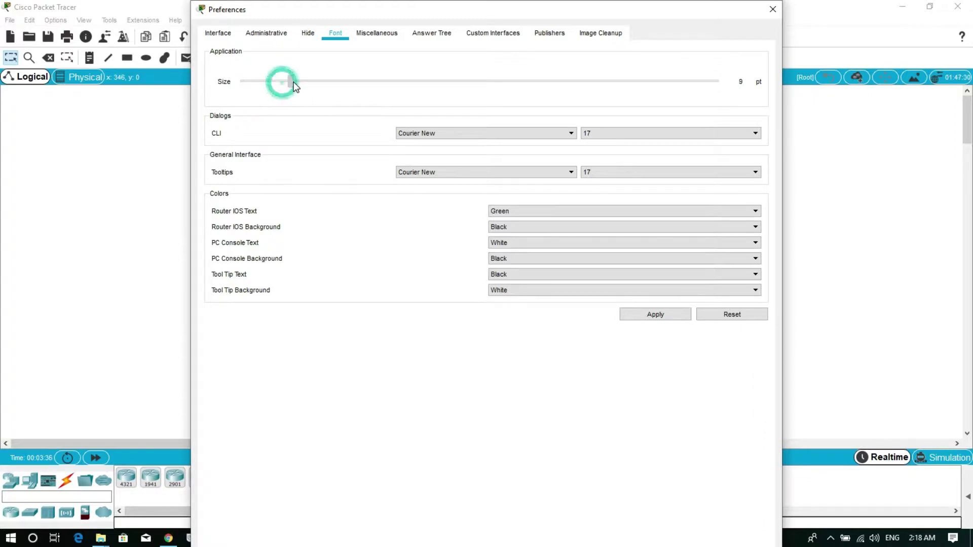
drag(413, 14, 391, 22)
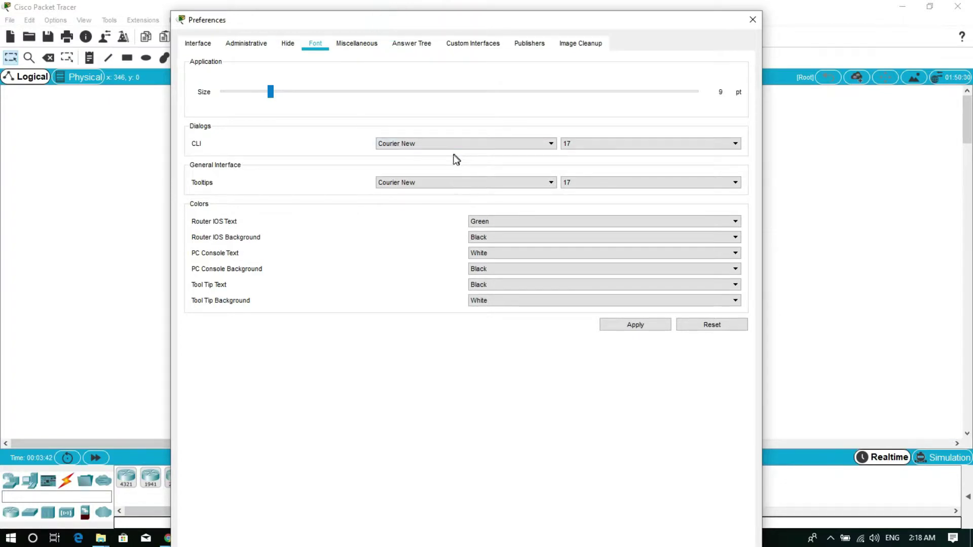
click(270, 95)
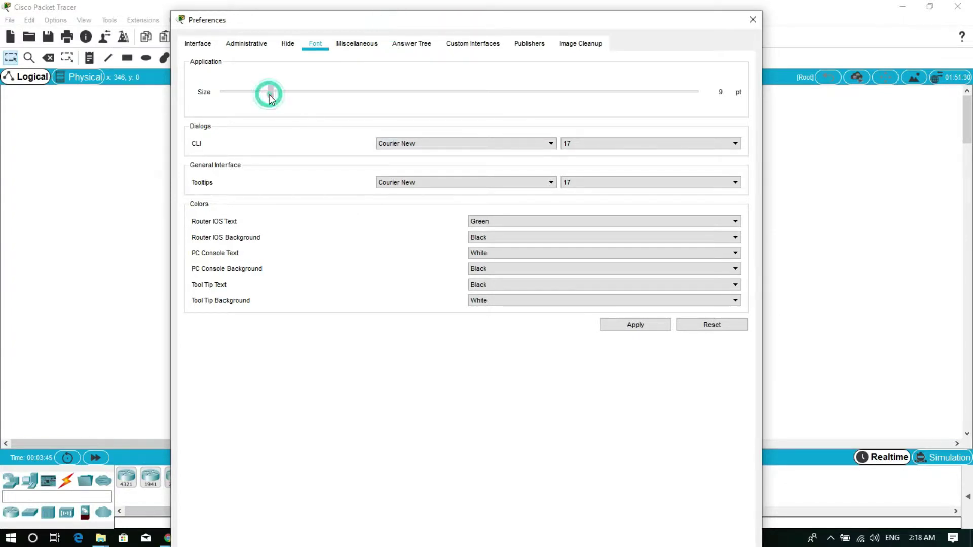
click(630, 325)
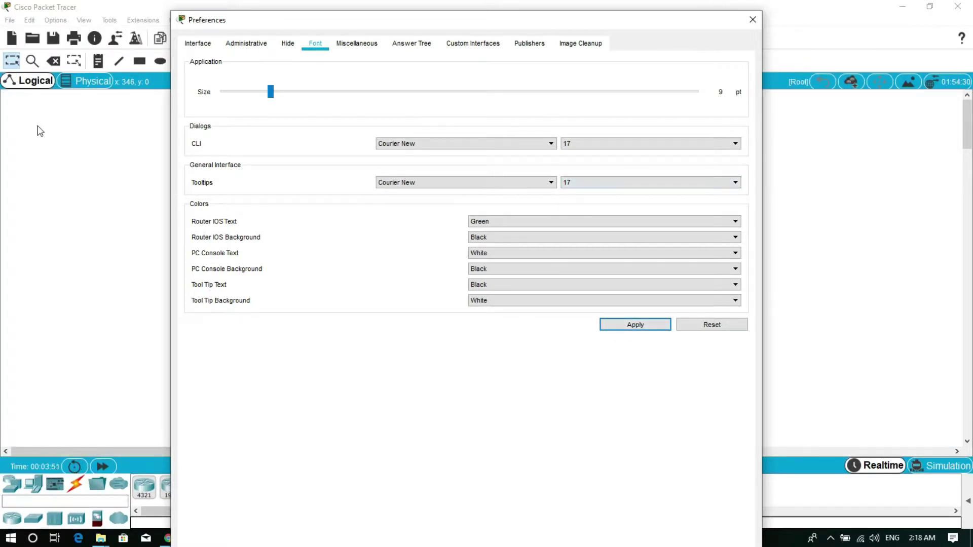
drag(271, 92, 340, 92)
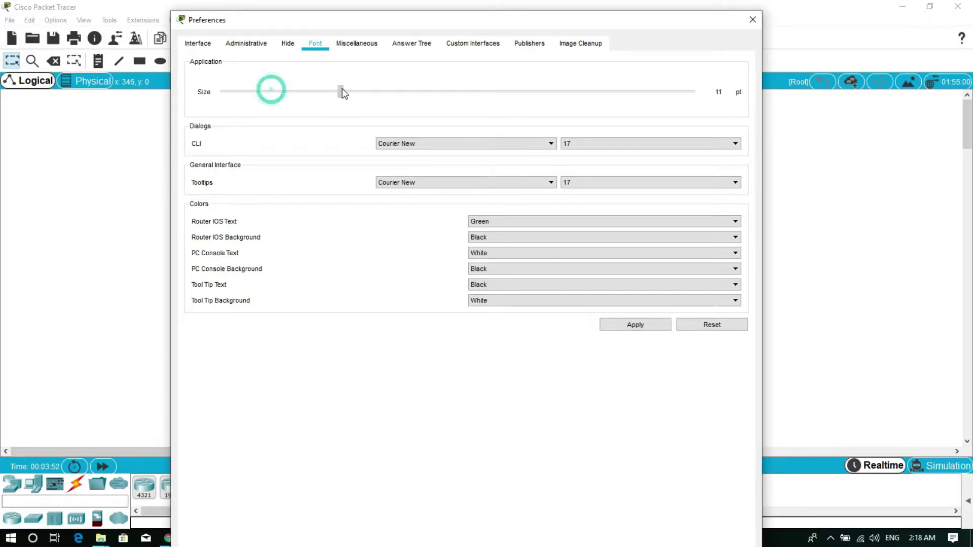
click(641, 326)
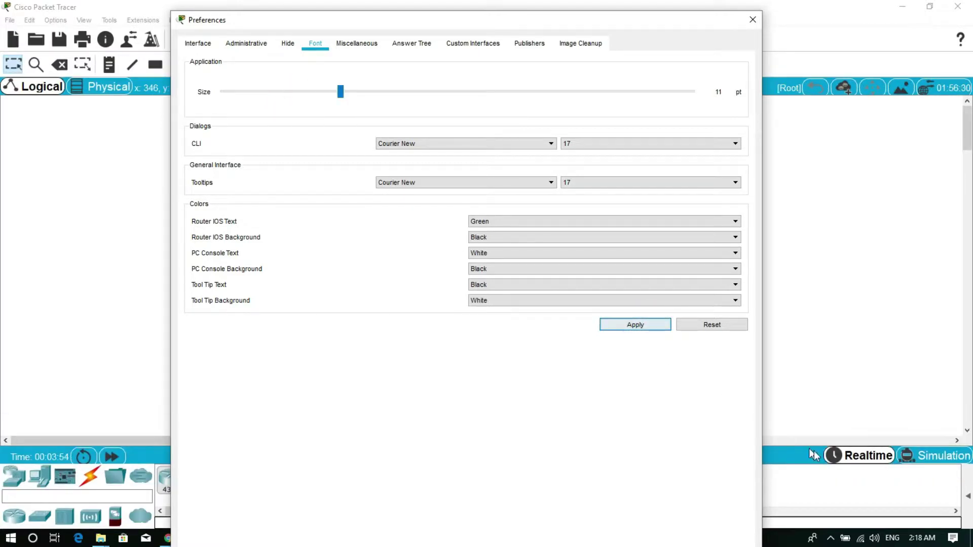
Move the Preferences window clear of the workspace and set the application font size to 13 pt
drag(687, 21, 936, 224)
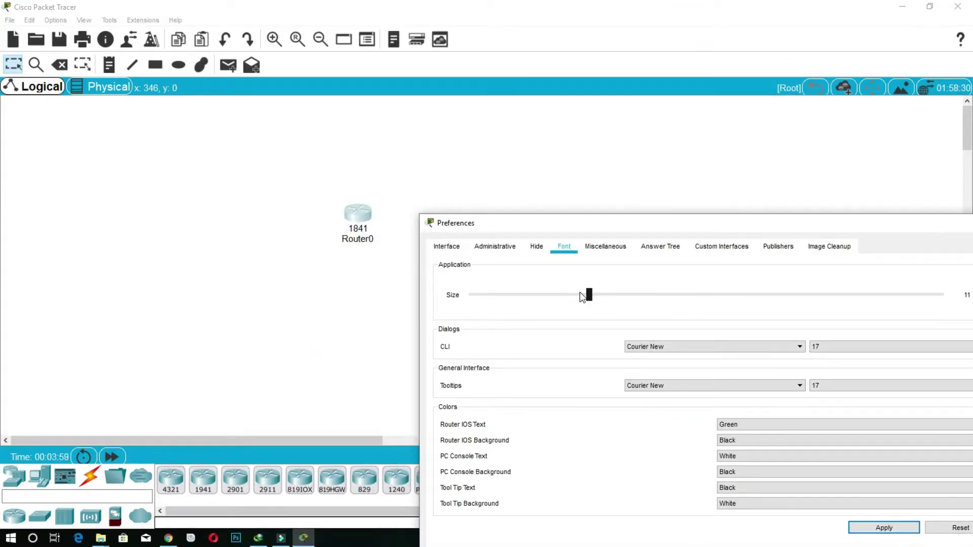
drag(589, 295, 689, 294)
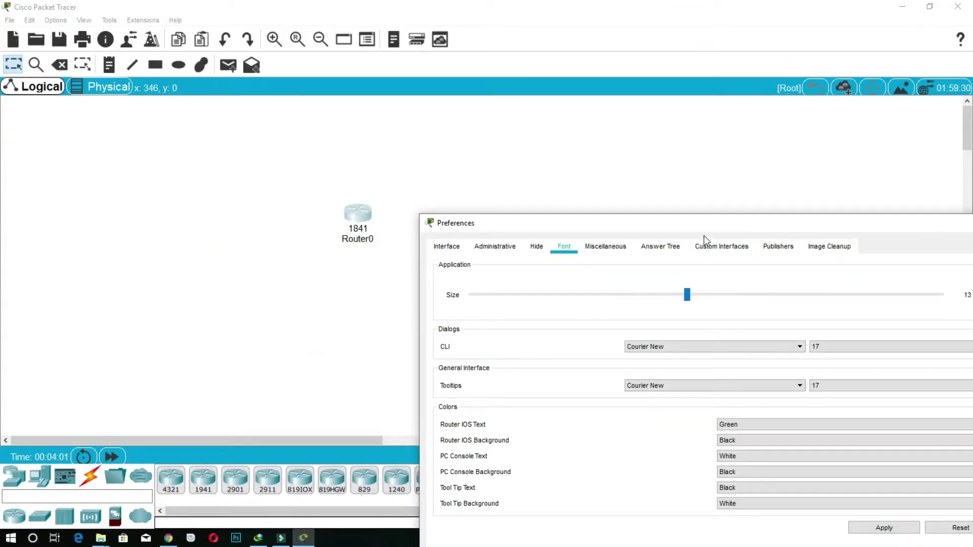
drag(706, 225, 657, 11)
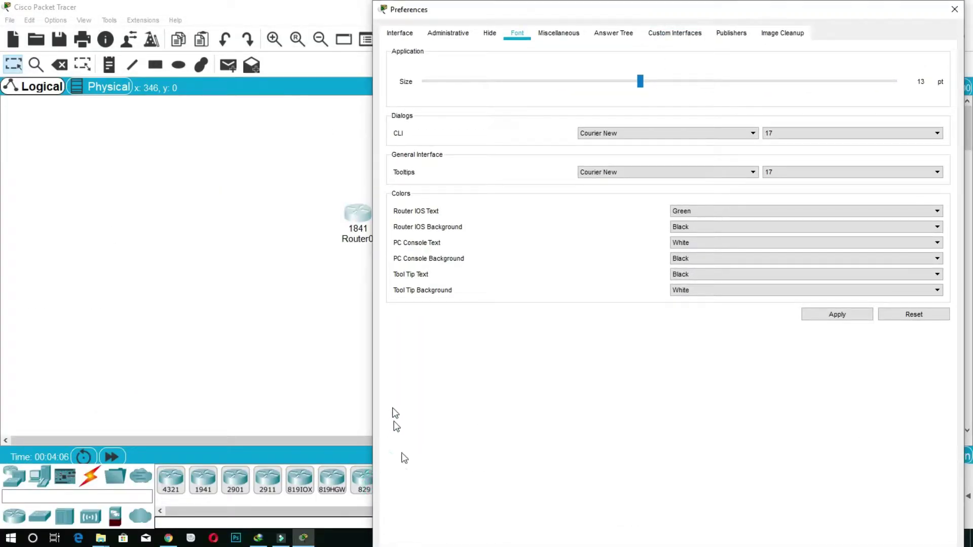
drag(766, 11, 556, 45)
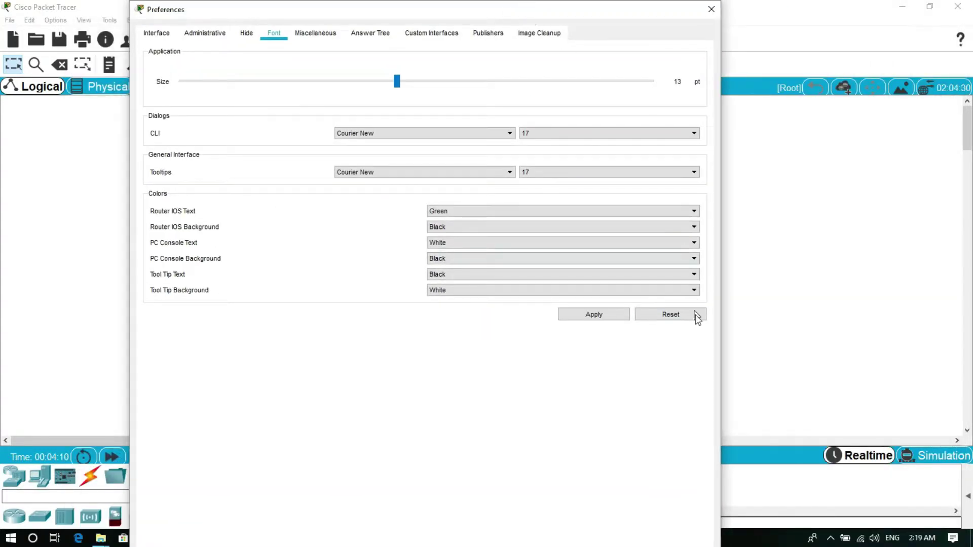
click(716, 326)
Lower the application font size to 8 pt and reposition the Preferences window
drag(397, 82, 179, 106)
drag(436, 15, 470, 73)
drag(477, 5, 507, 9)
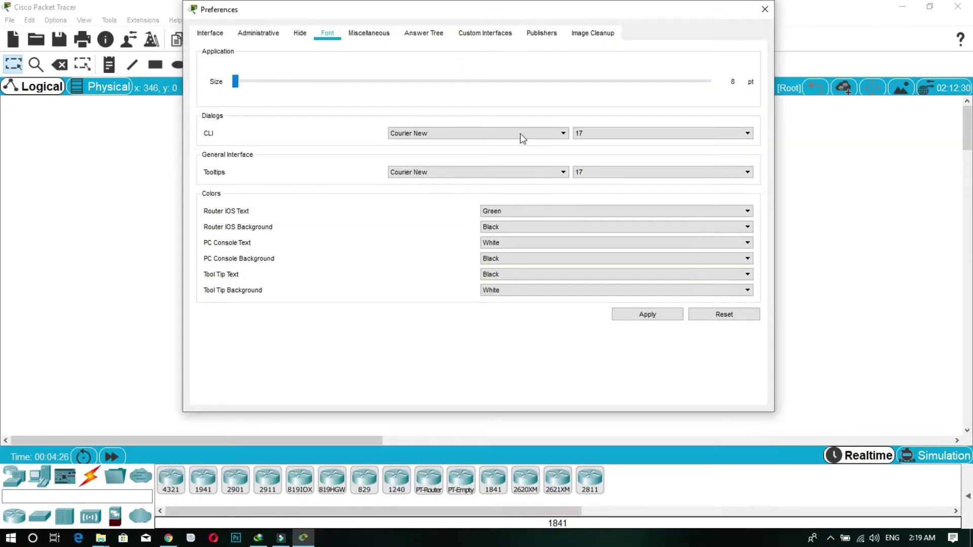
Set the application font size to 14 pt and apply it, and reduce it to 8 pt and apply again
click(246, 81)
drag(442, 82, 459, 83)
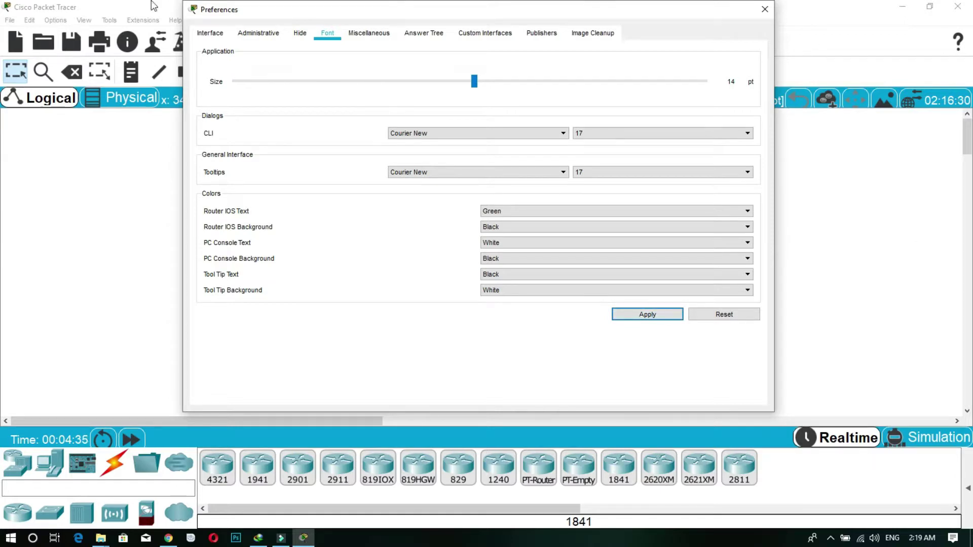
drag(475, 84, 236, 81)
click(639, 320)
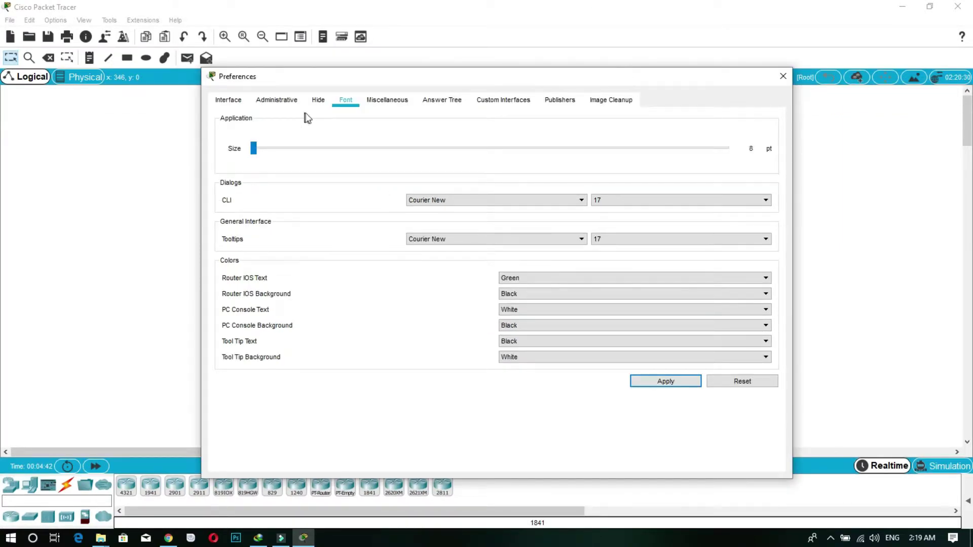
click(252, 152)
Look through the Hide and Administrative settings, enable Play Sound in the Interface settings, and close the preferences
click(318, 101)
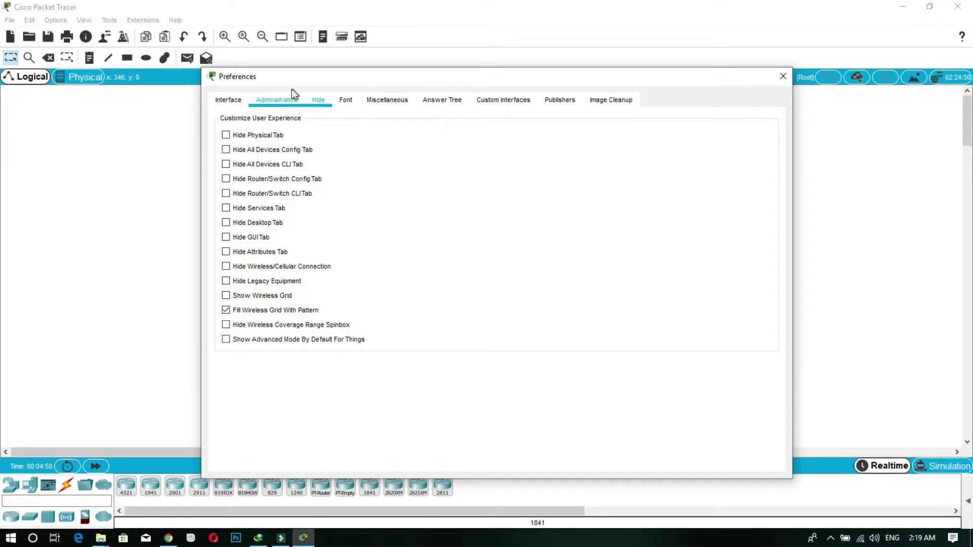
click(280, 99)
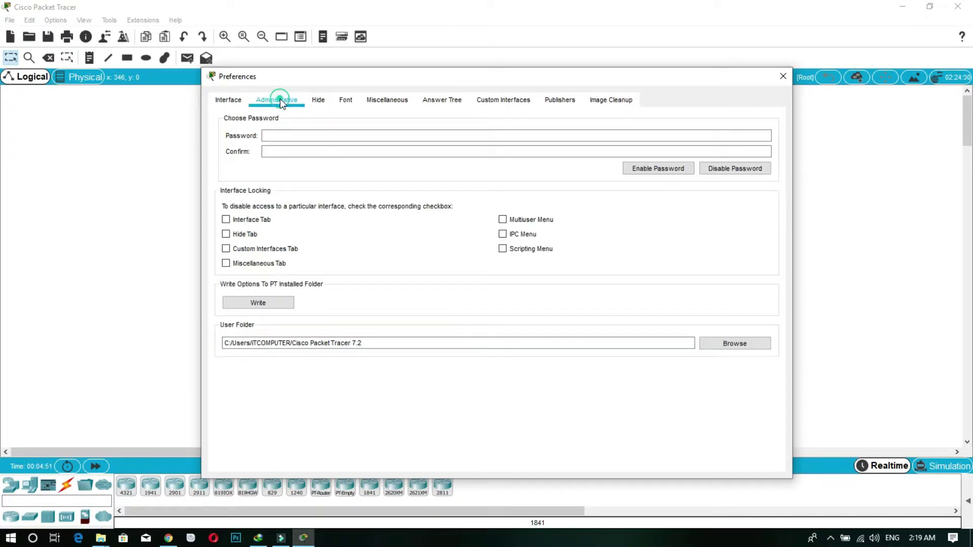
click(219, 99)
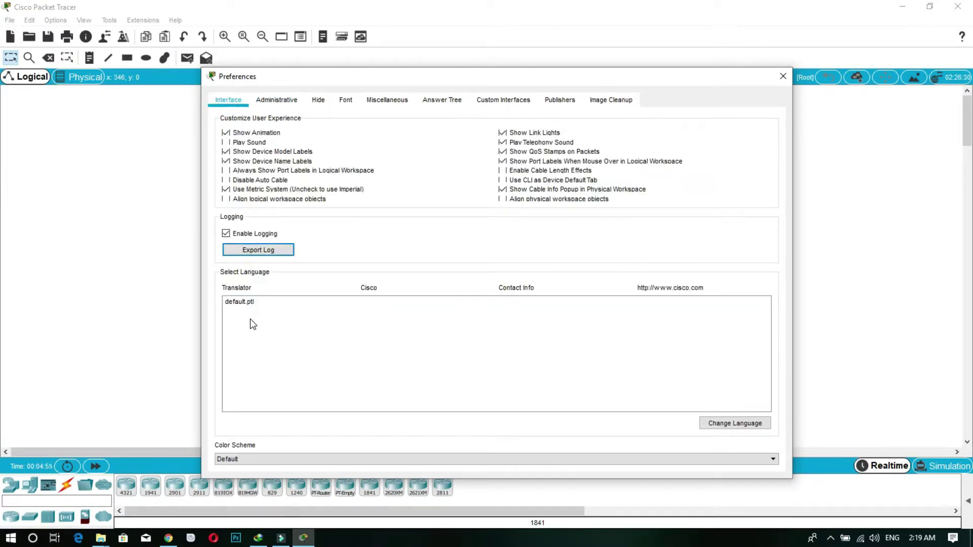
click(226, 143)
click(781, 76)
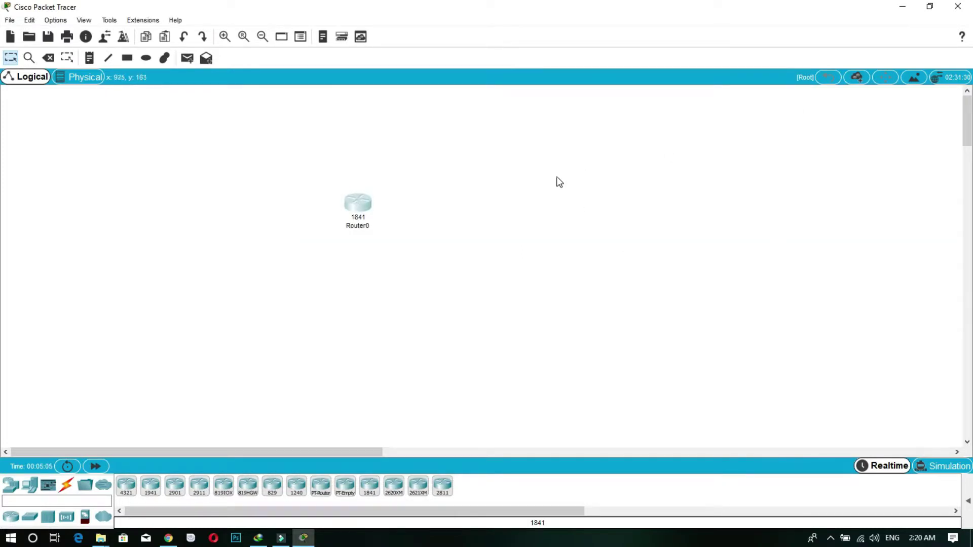
Open Router0 and view its command line, configuration and physical device pages
click(355, 206)
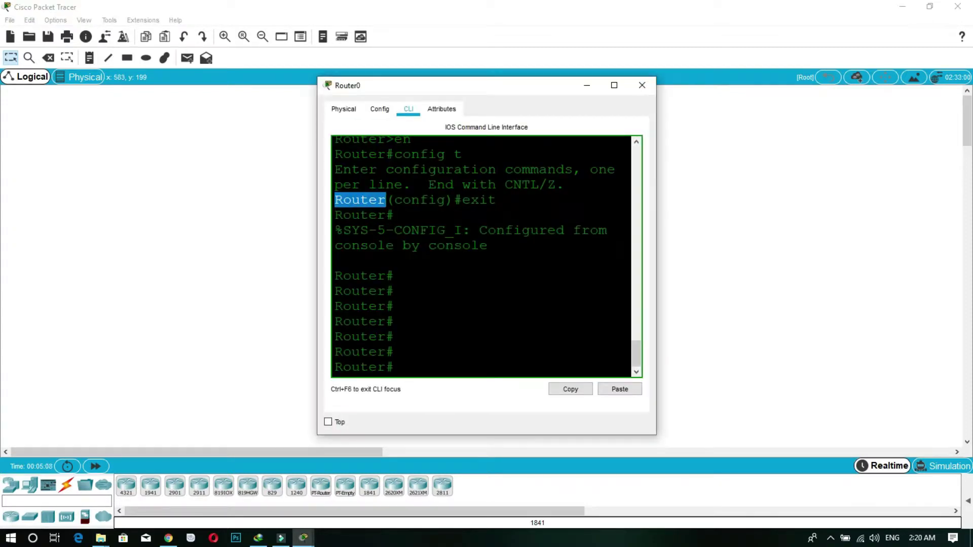
click(383, 110)
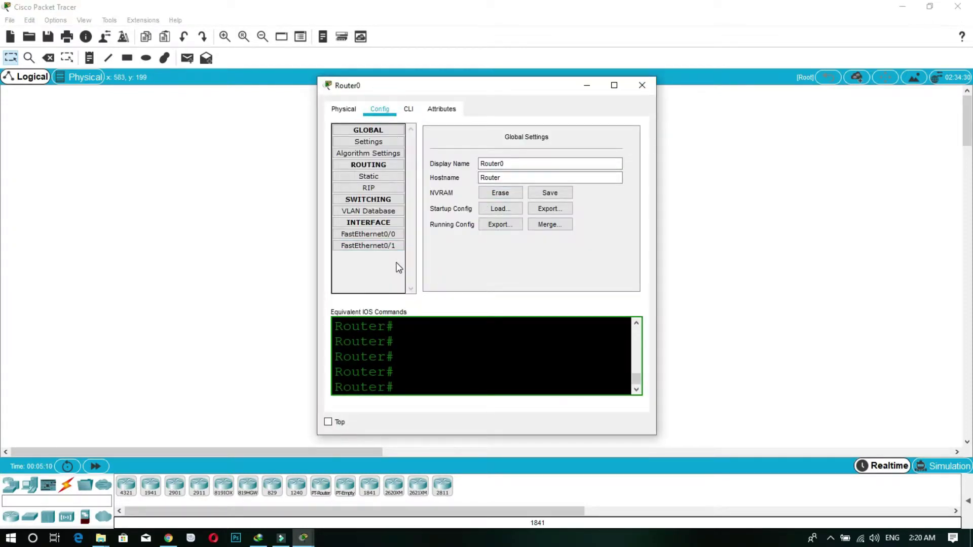
click(348, 109)
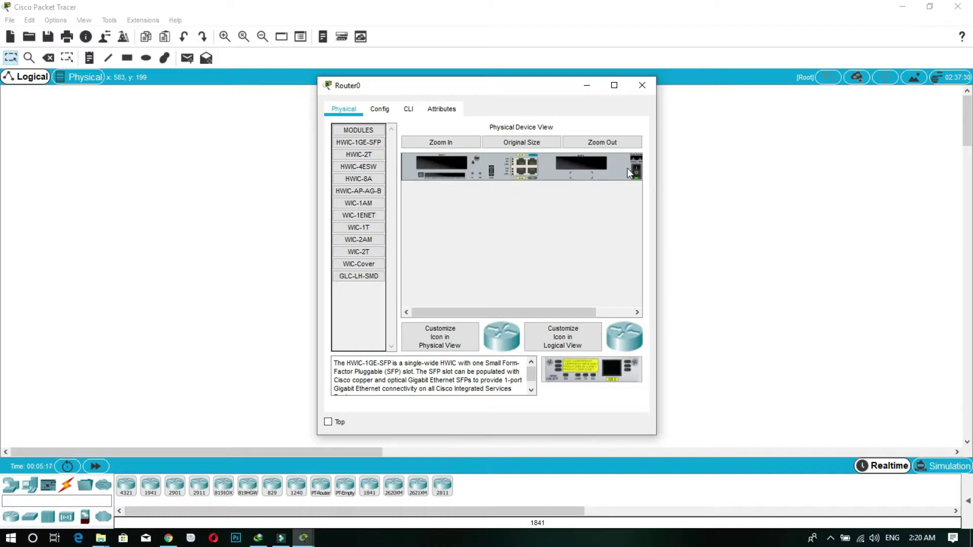
Try to install the WIC-Cover module in Router0's first empty slot while the router is powered on
click(370, 278)
click(370, 266)
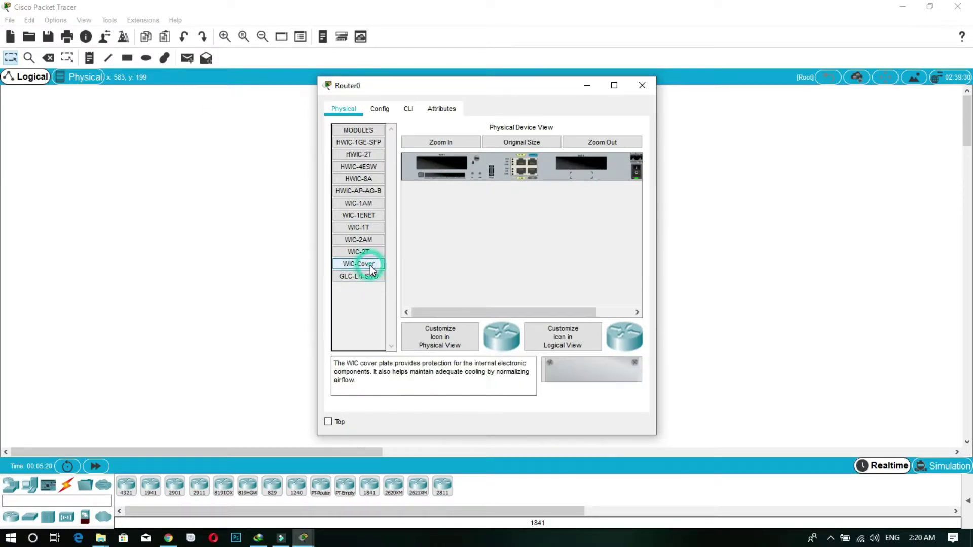
drag(365, 265, 444, 162)
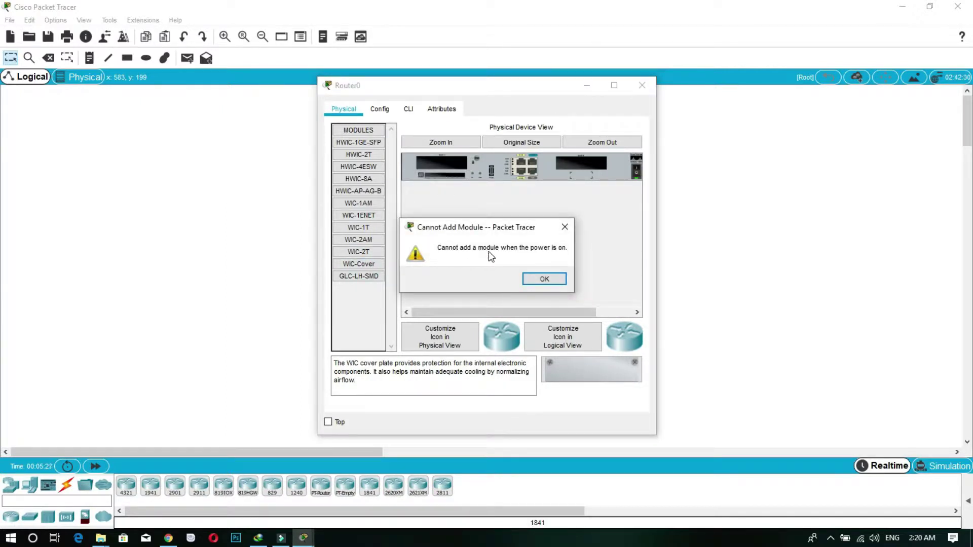
click(541, 280)
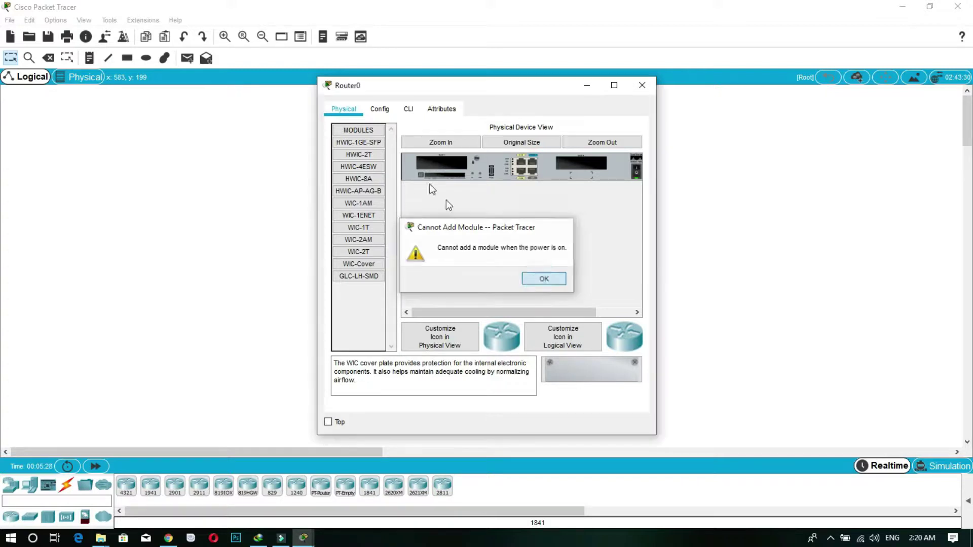
Look through Router0's configuration, command line and attributes pages
click(380, 109)
click(345, 109)
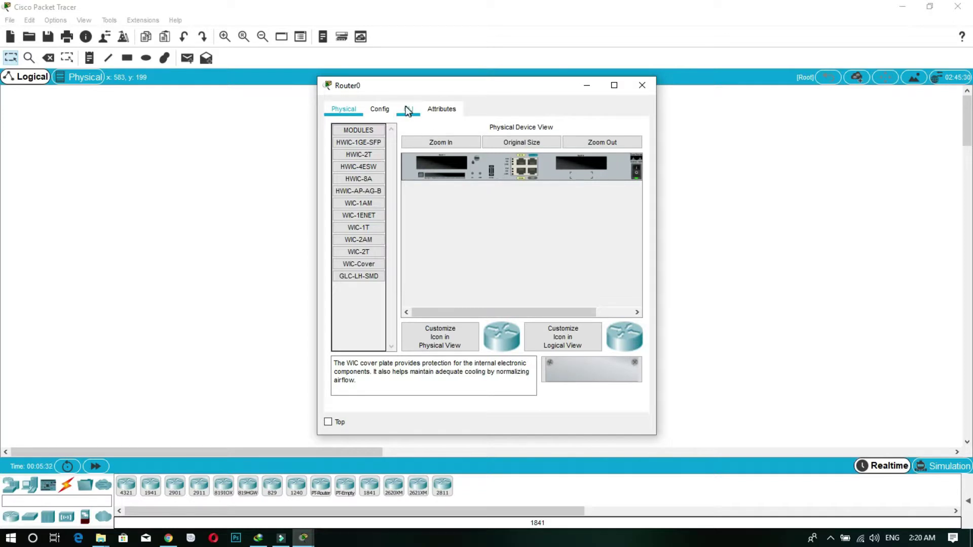
click(383, 110)
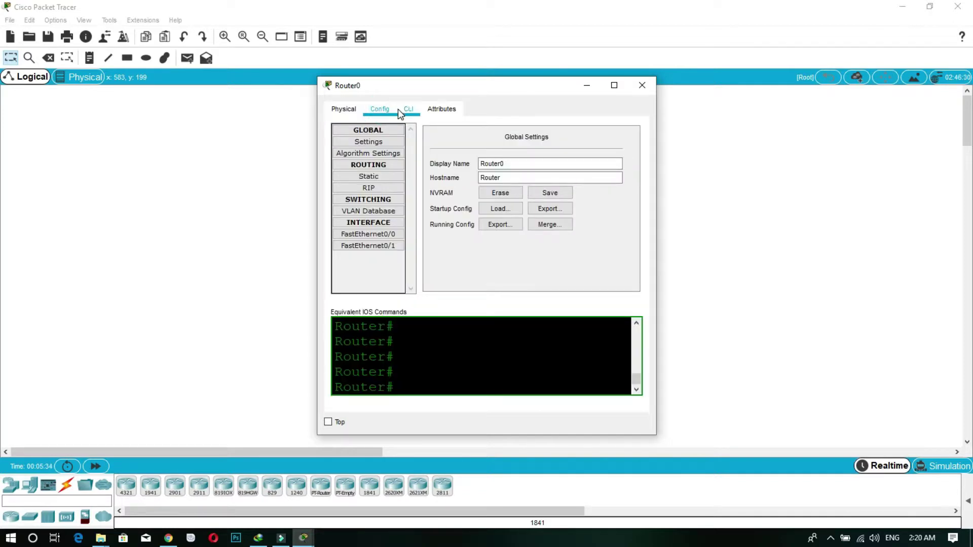
click(399, 109)
click(437, 109)
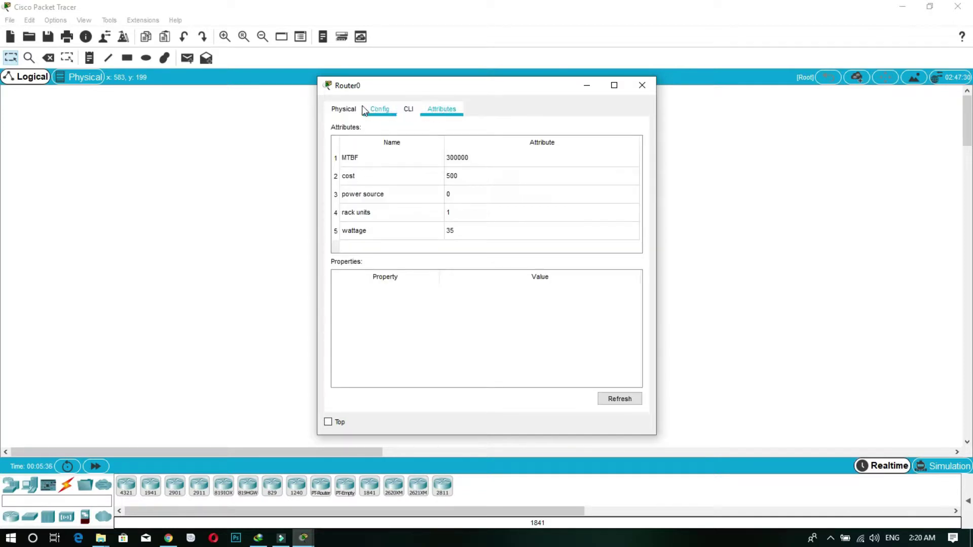
Switch off Router0's power in the physical view and install the WIC-Cover module in its first empty slot
click(345, 109)
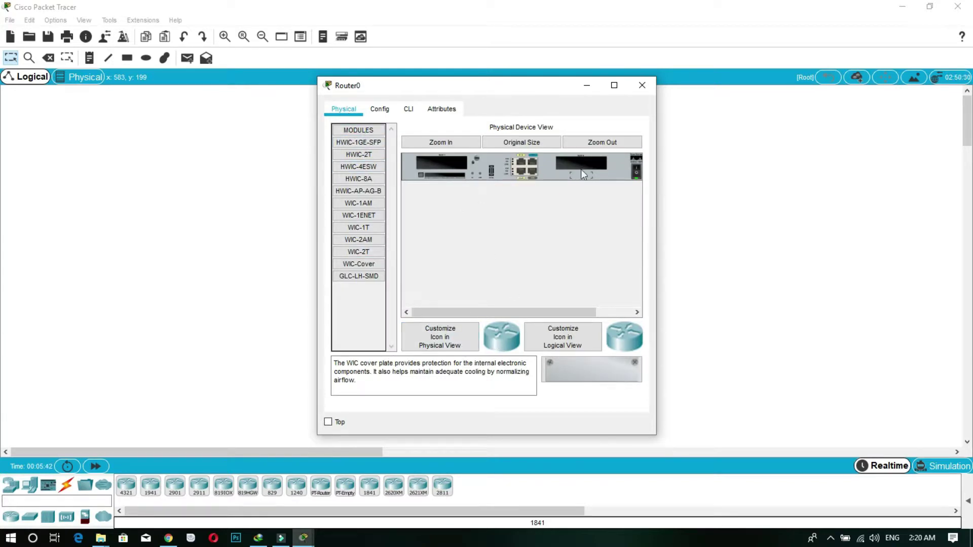
click(637, 175)
drag(358, 264, 561, 196)
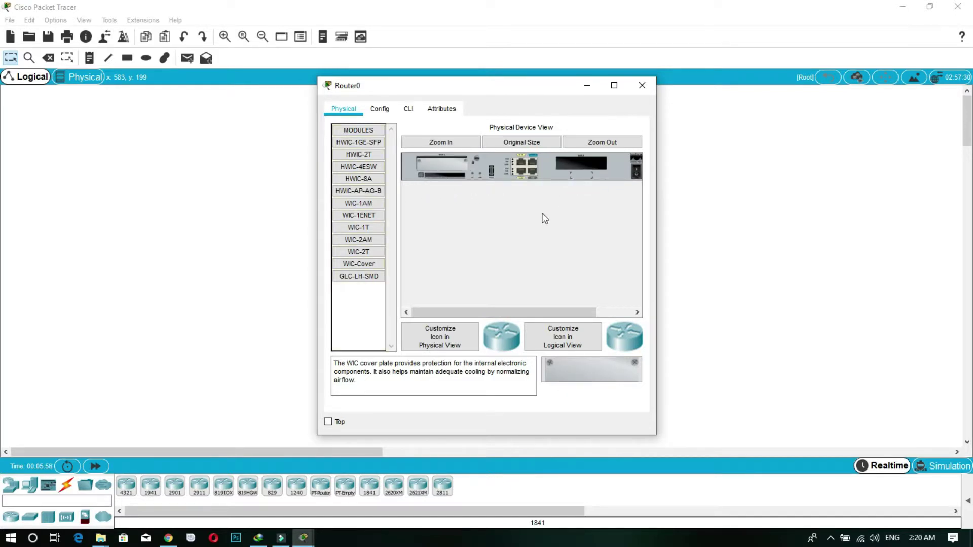
Review the WIC-2T, WIC-2AM, WIC-1T and WIC-1ENET module descriptions, and install the WIC-1AM module in Router0's remaining empty slot
click(370, 252)
click(367, 240)
click(367, 228)
click(365, 217)
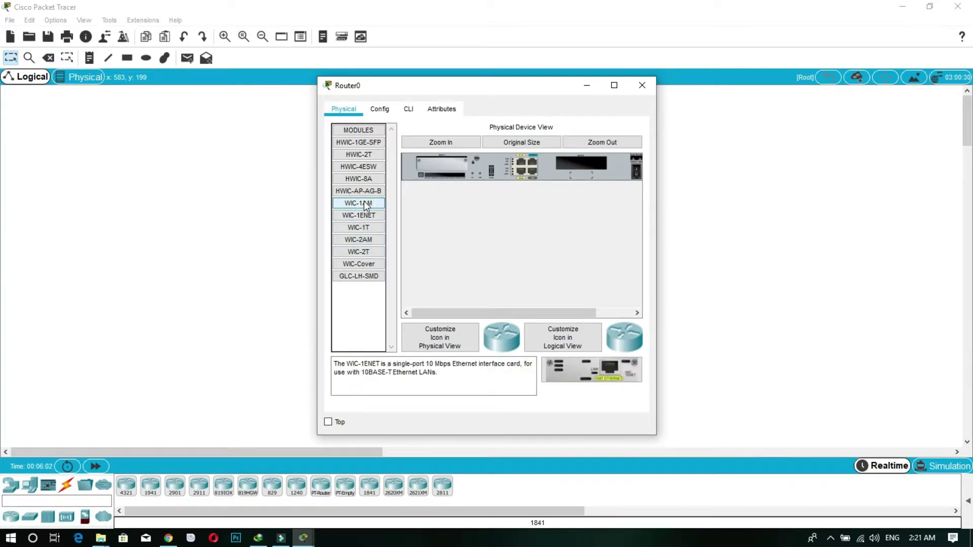
click(364, 203)
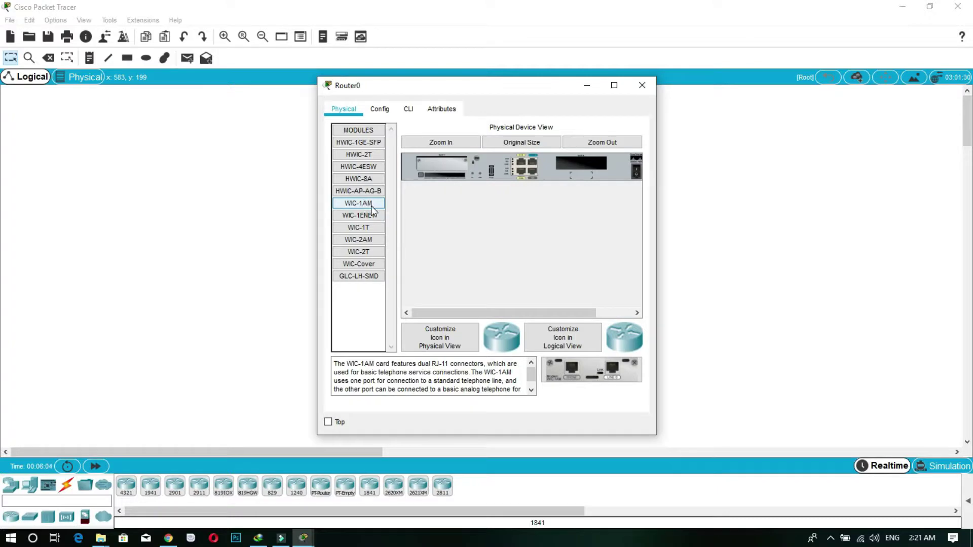
drag(373, 210, 561, 219)
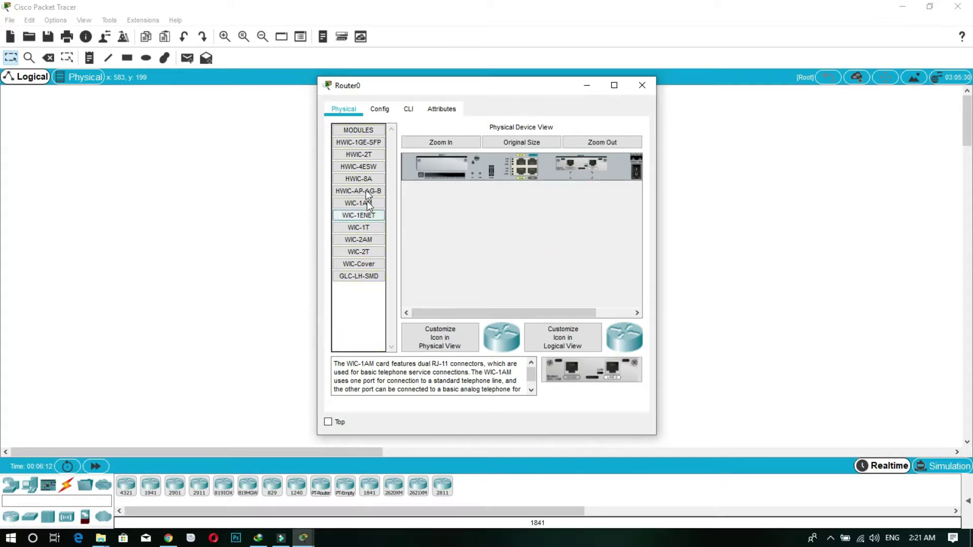
View the description of the HWIC-1GE-SFP module
drag(363, 140, 361, 145)
click(360, 144)
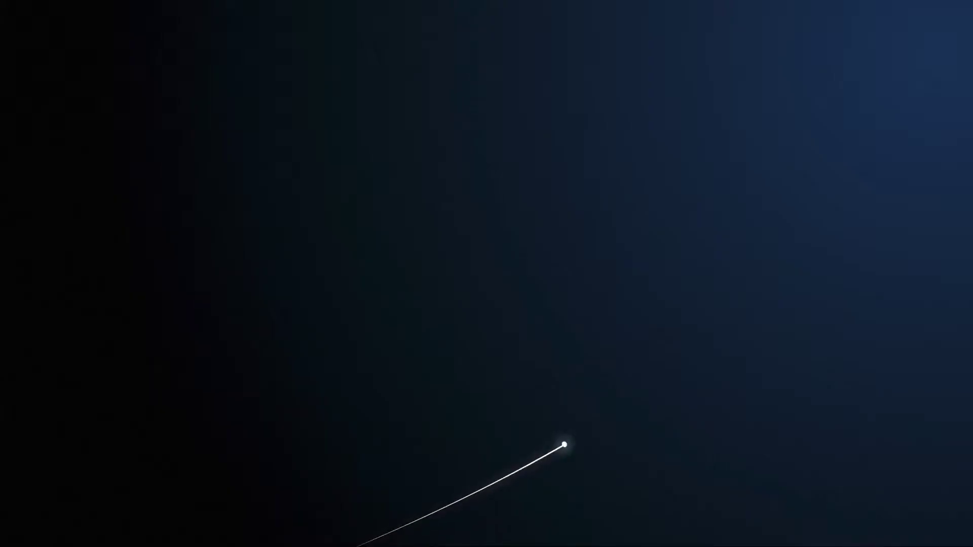